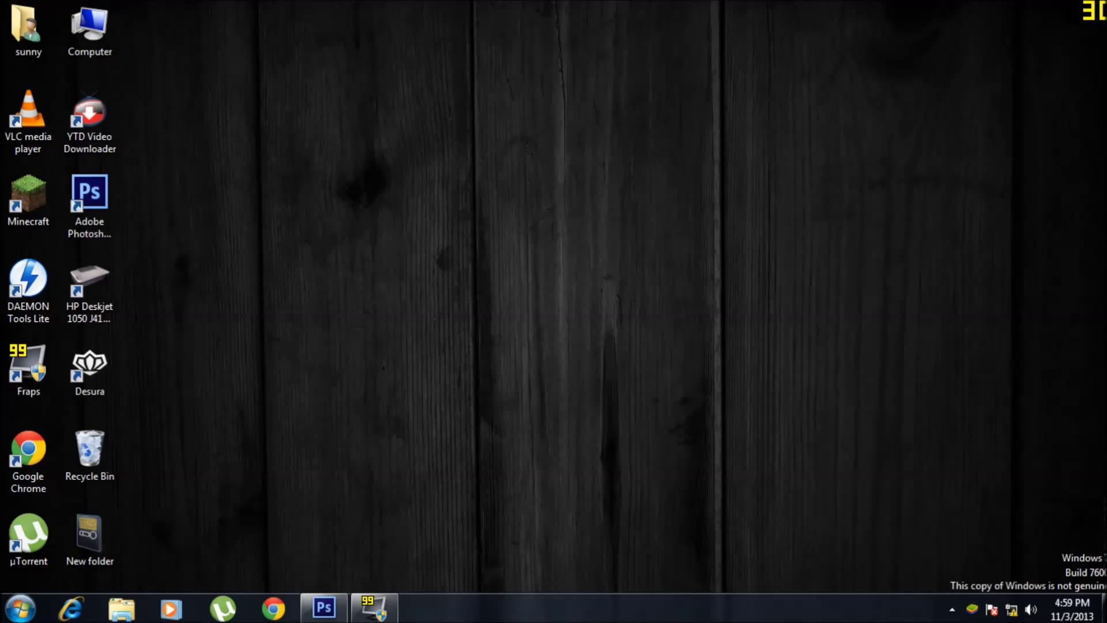
Step: Bring the Adobe Photoshop CS6 window up from the Windows taskbar
click(323, 607)
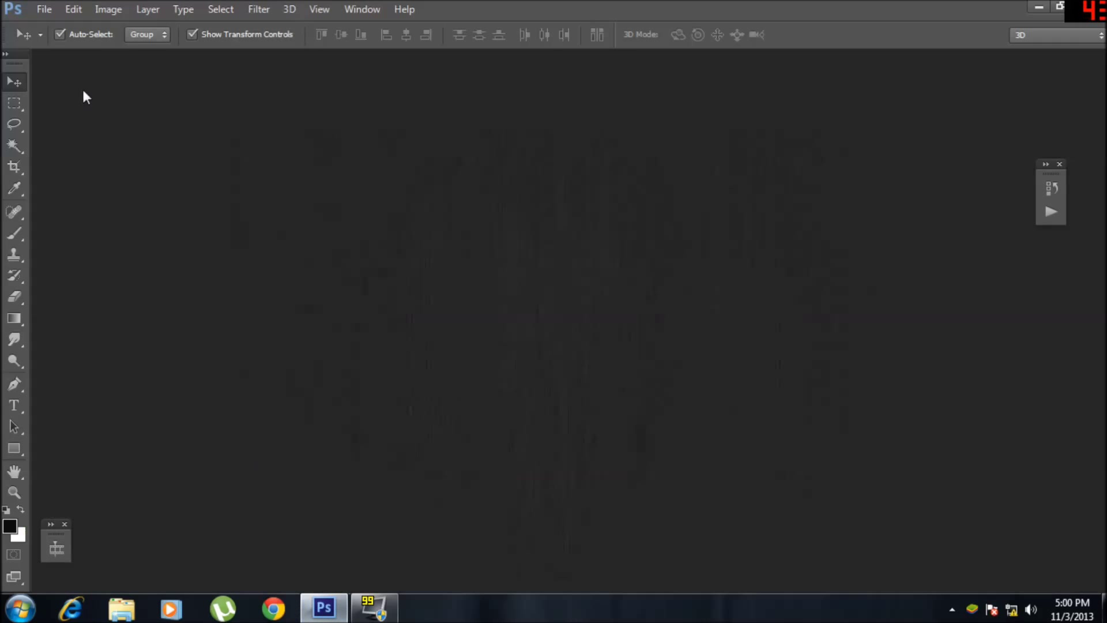
Step: Open the photo anna-extended-edition-1.jpg
click(45, 9)
click(77, 44)
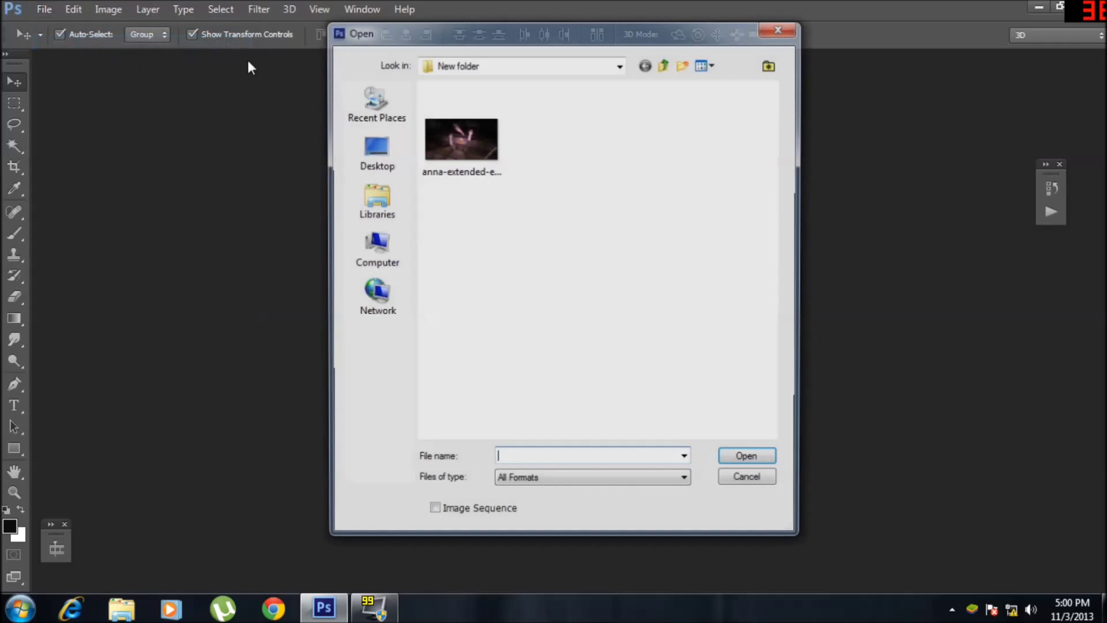
click(461, 139)
click(746, 455)
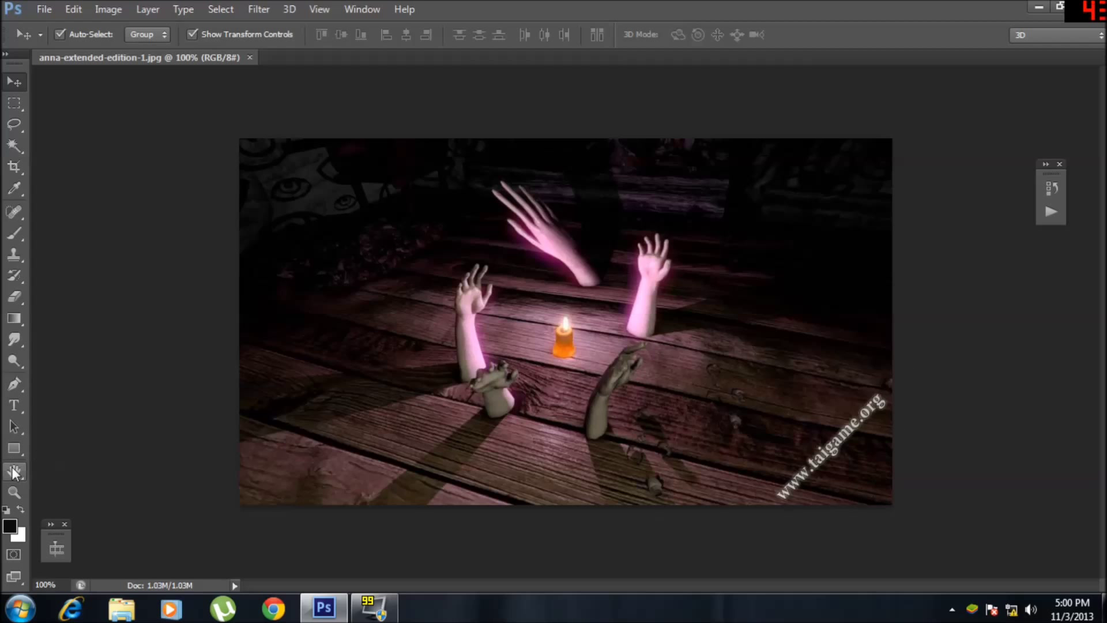
click(14, 492)
click(654, 414)
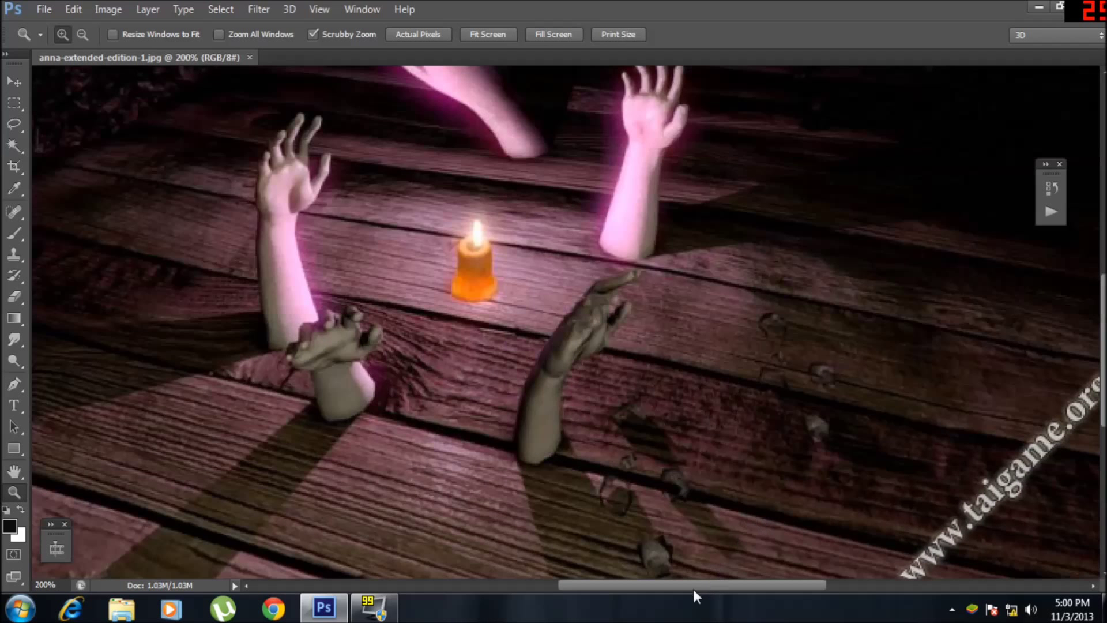
drag(693, 589, 746, 585)
scroll(746, 509, down, 3)
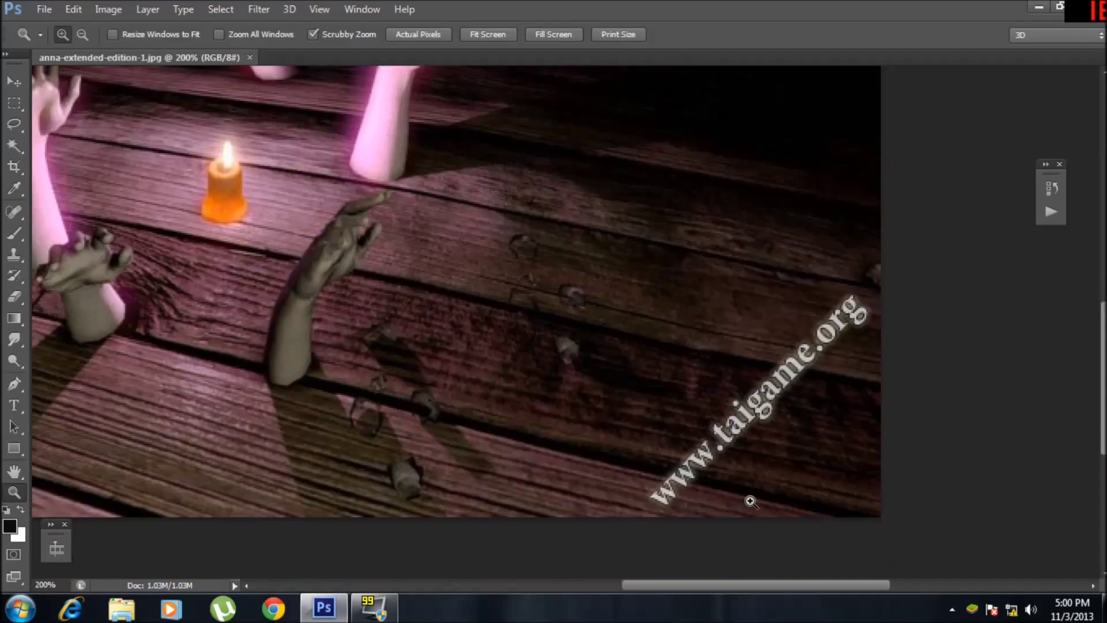
scroll(579, 411, down, 2)
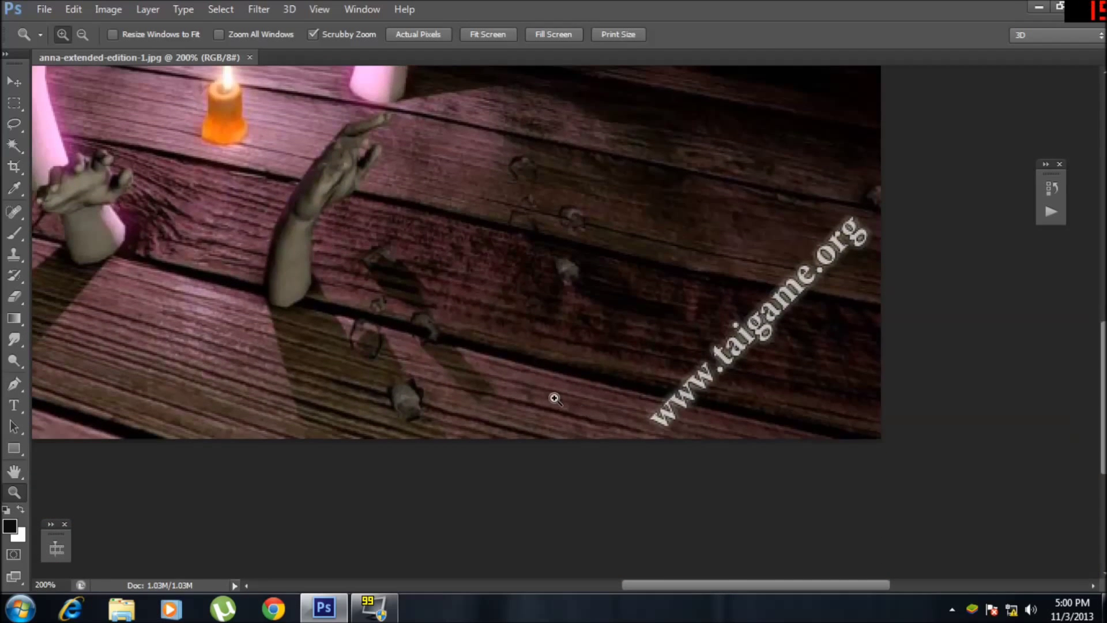
click(15, 124)
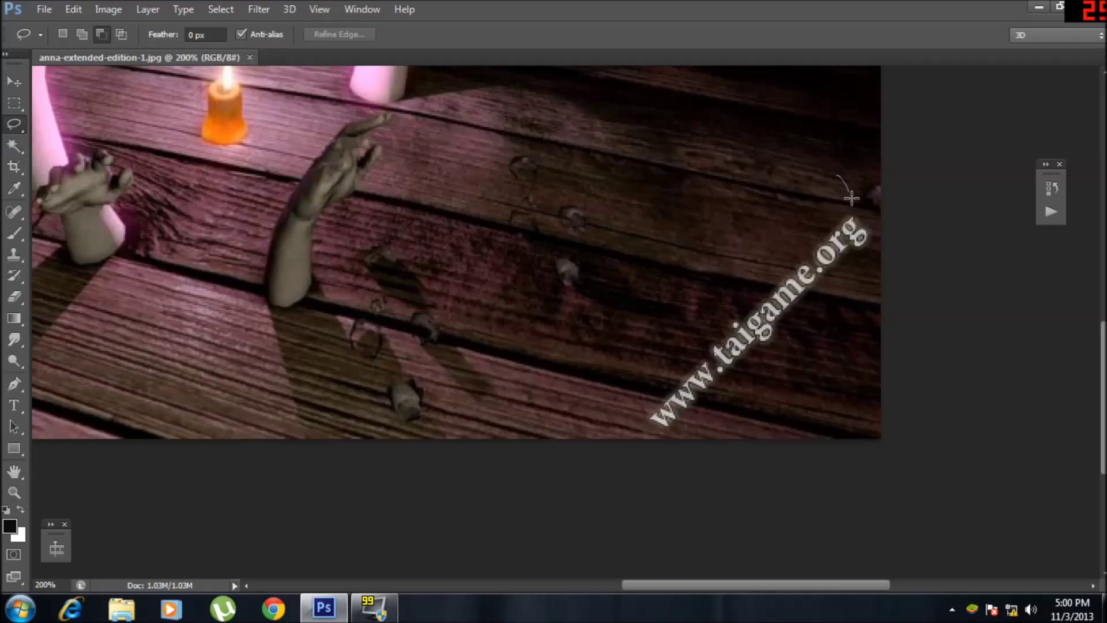
mouse_move(851, 197)
mouse_down()
mouse_move(622, 422)
mouse_move(581, 420)
mouse_move(543, 386)
mouse_move(548, 357)
mouse_move(611, 278)
mouse_move(750, 165)
mouse_move(801, 149)
mouse_move(844, 184)
mouse_up()
Step: Copy the lassoed floor strip and paste it as Layer 1
click(74, 8)
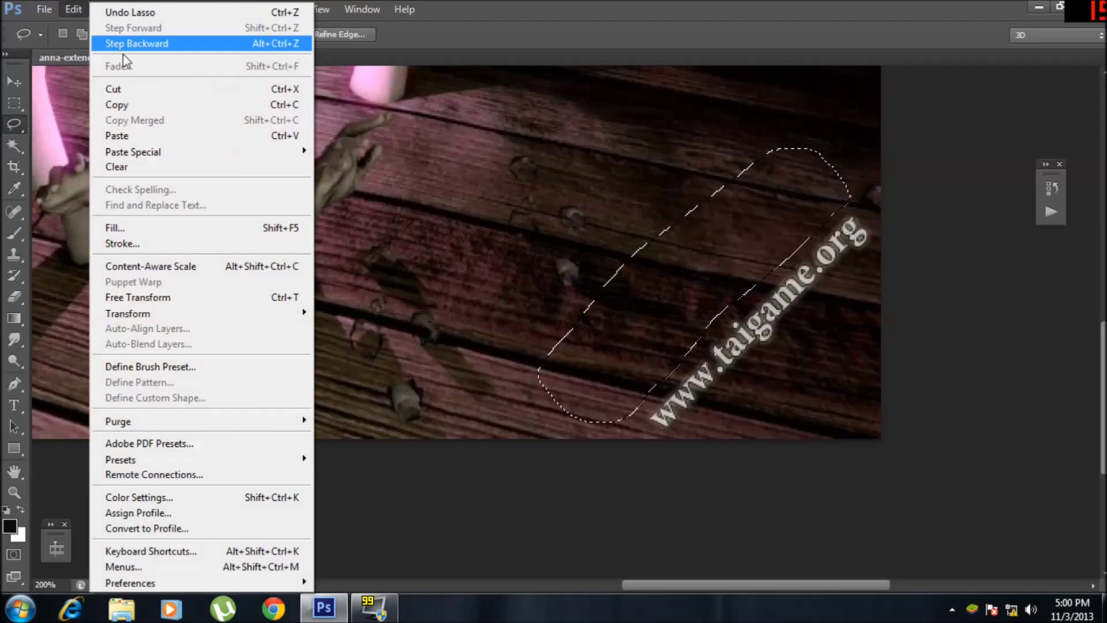
click(128, 104)
click(75, 9)
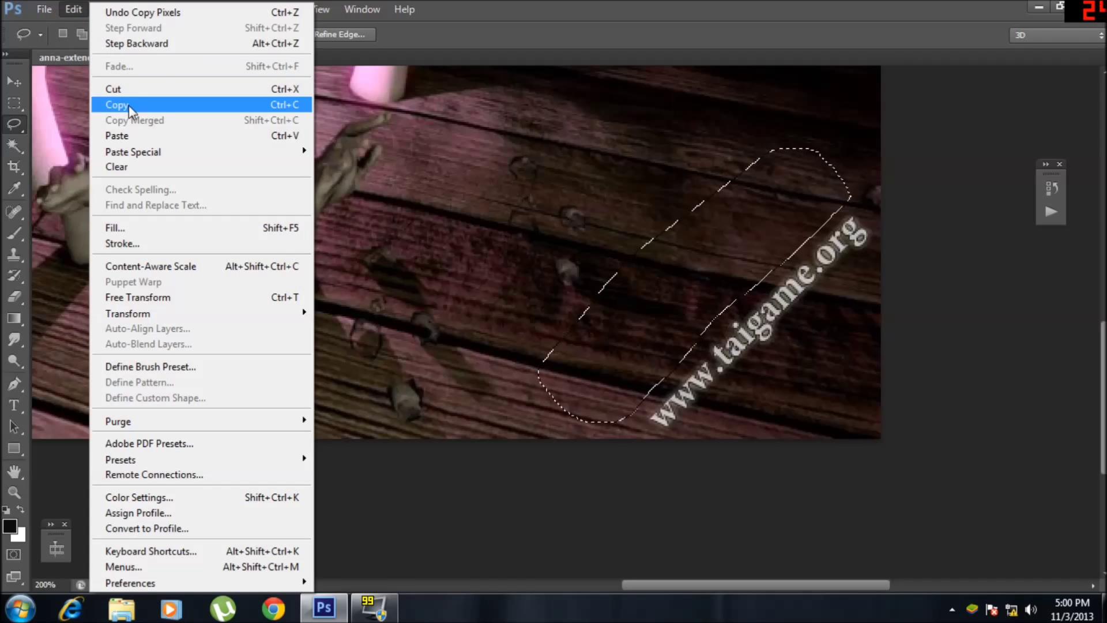
click(117, 136)
key(v)
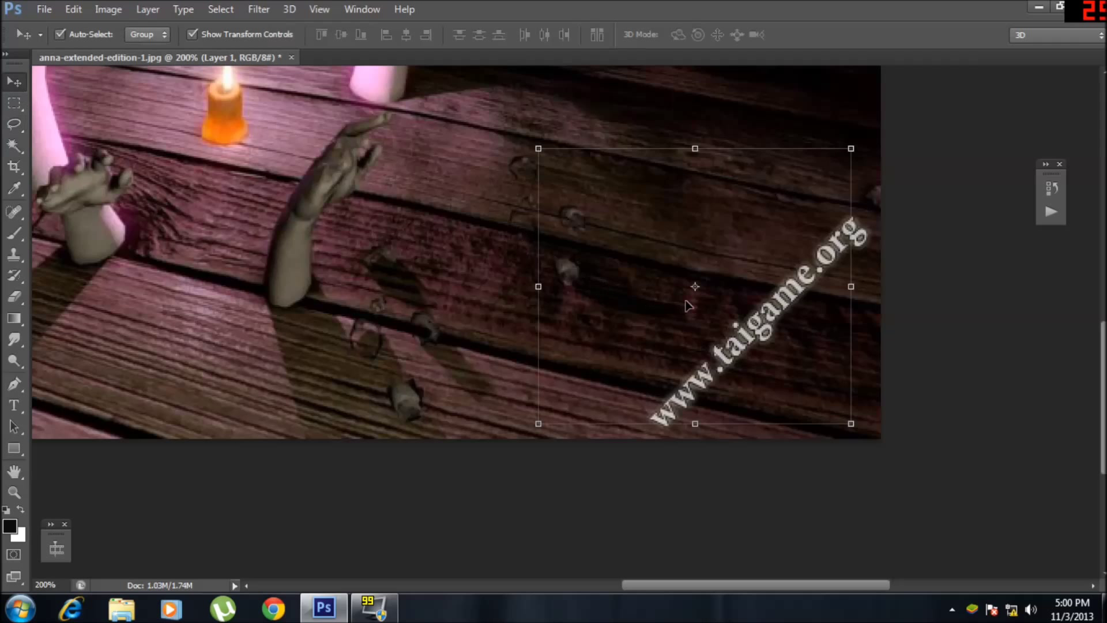
Step: Slide the Layer 1 patch over the watermark, then merge it and undo the merge
drag(688, 297, 743, 307)
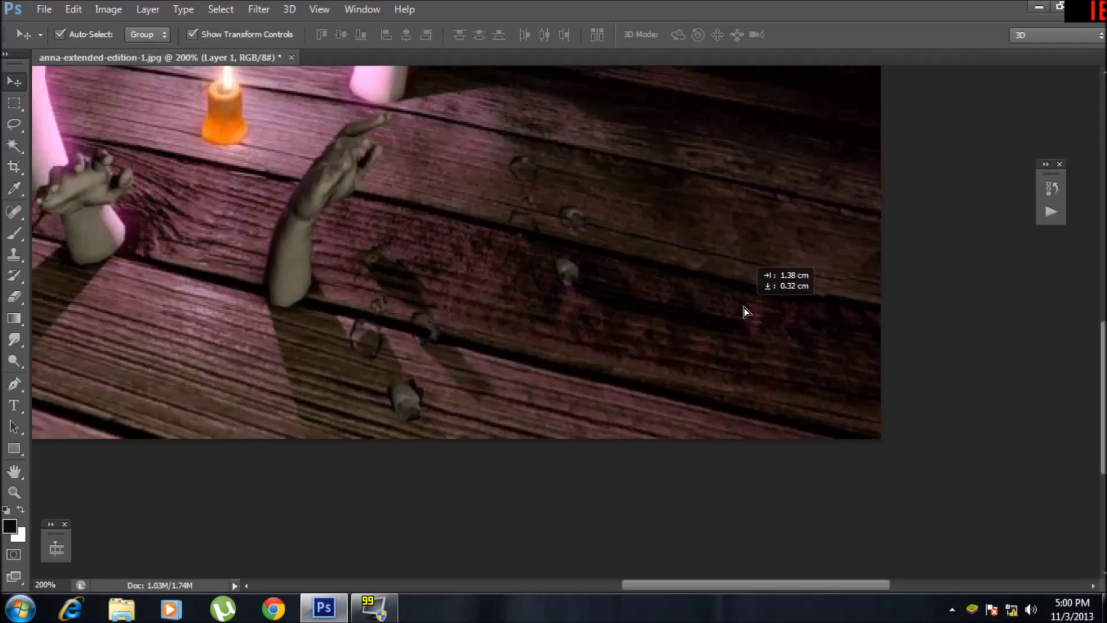
drag(744, 308, 741, 304)
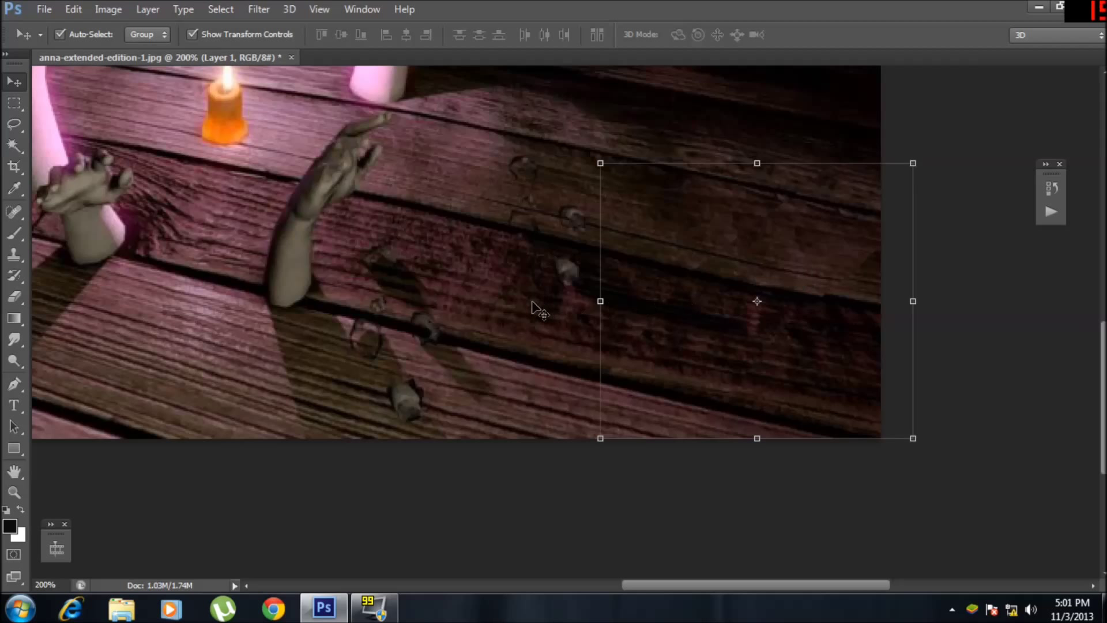
key(ctrl+e)
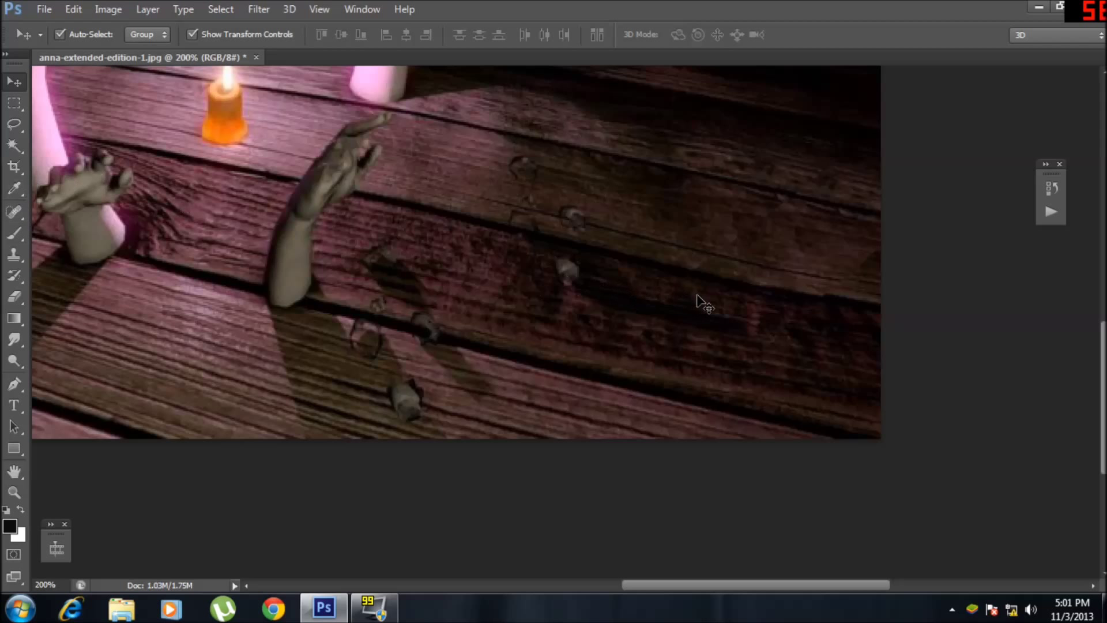
key(ctrl+z)
Step: Lasso a small floor patch at right, then copy and paste it as Layer 2
click(11, 126)
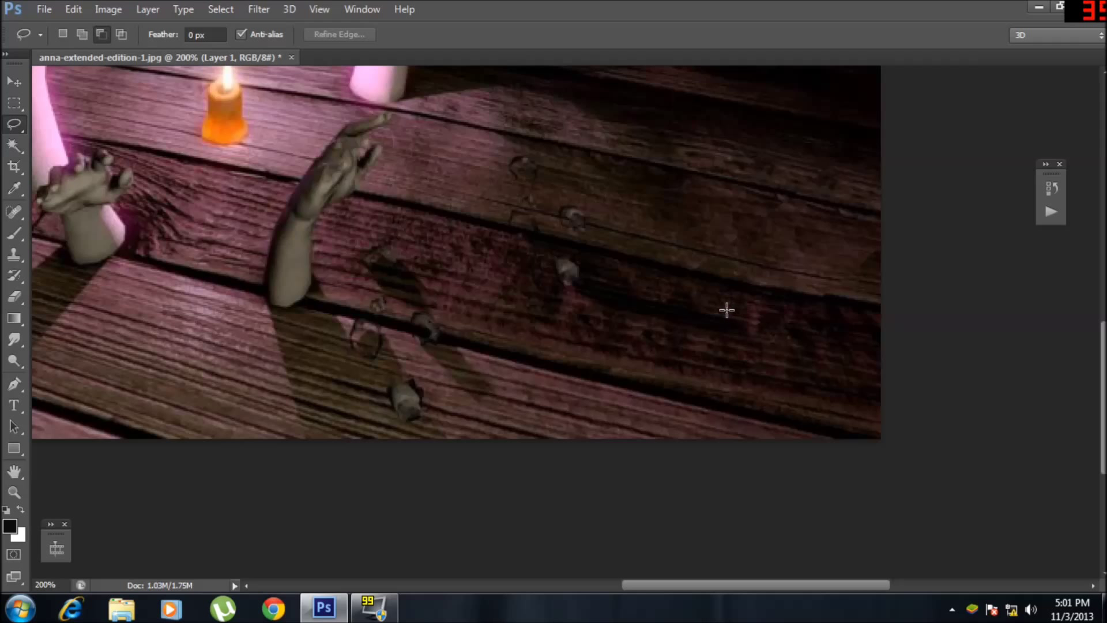
mouse_move(730, 288)
mouse_down()
mouse_move(769, 254)
mouse_move(826, 267)
mouse_move(831, 295)
mouse_move(810, 320)
mouse_move(776, 330)
mouse_move(730, 309)
mouse_up()
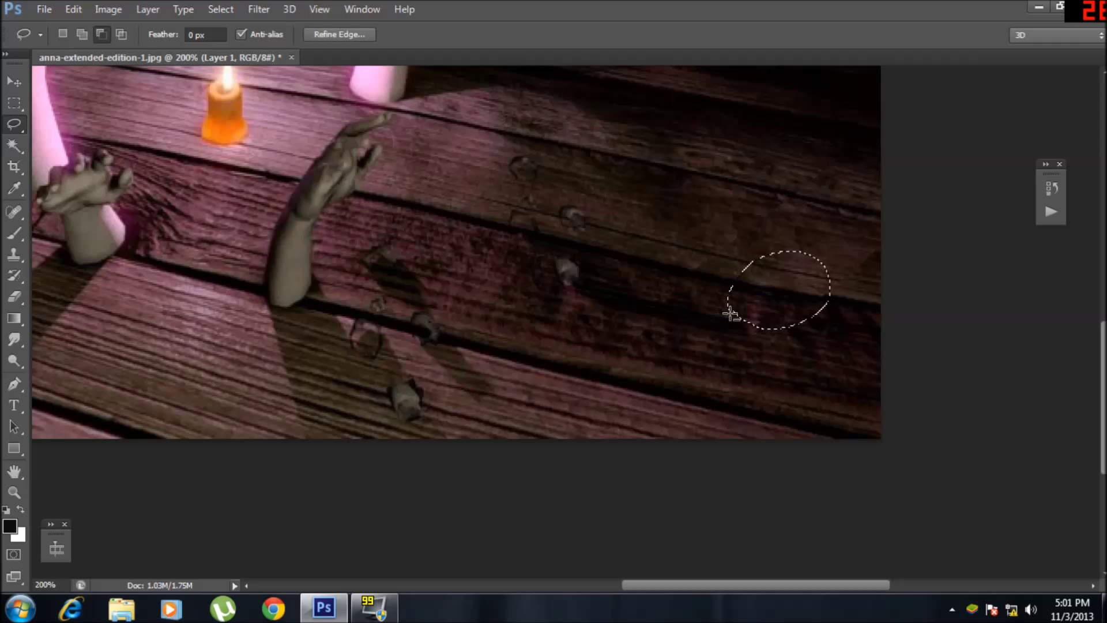
click(73, 10)
click(134, 104)
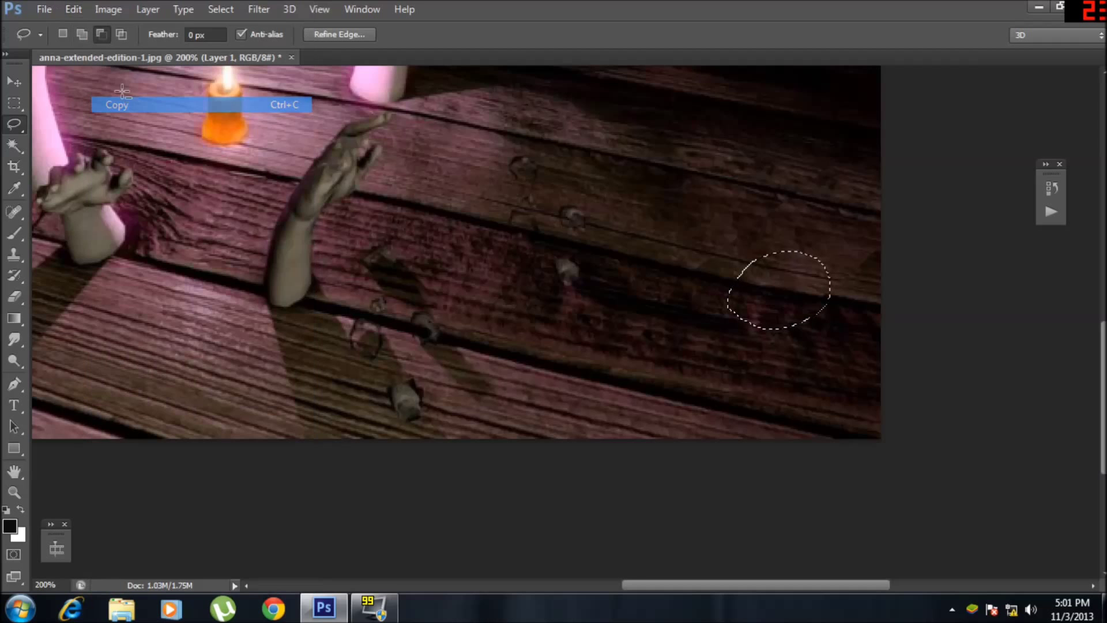
click(72, 8)
click(121, 136)
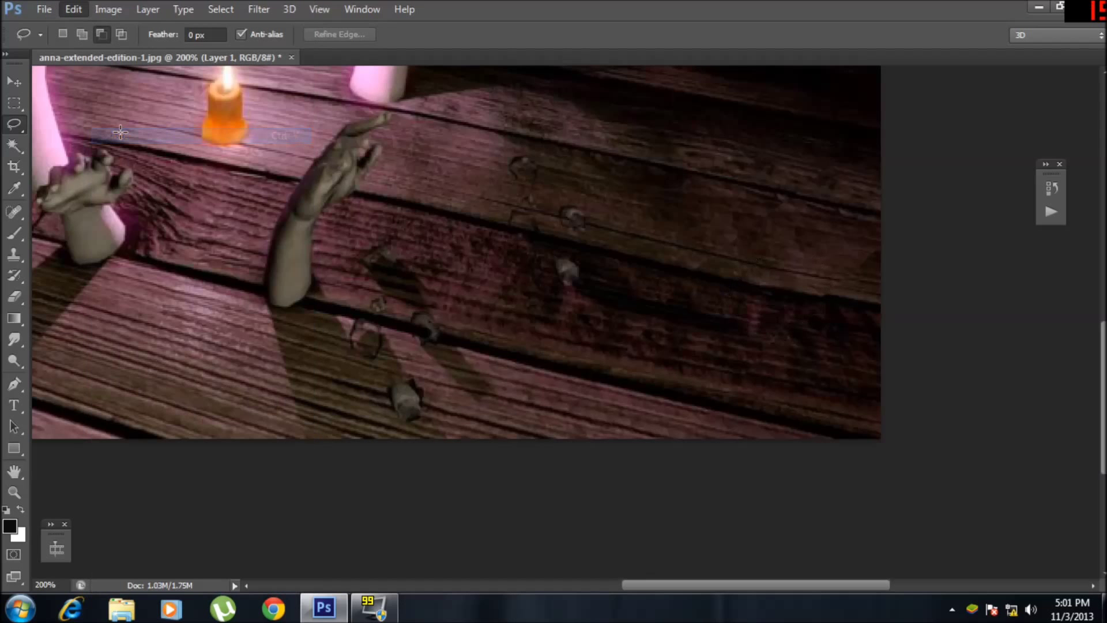
click(15, 82)
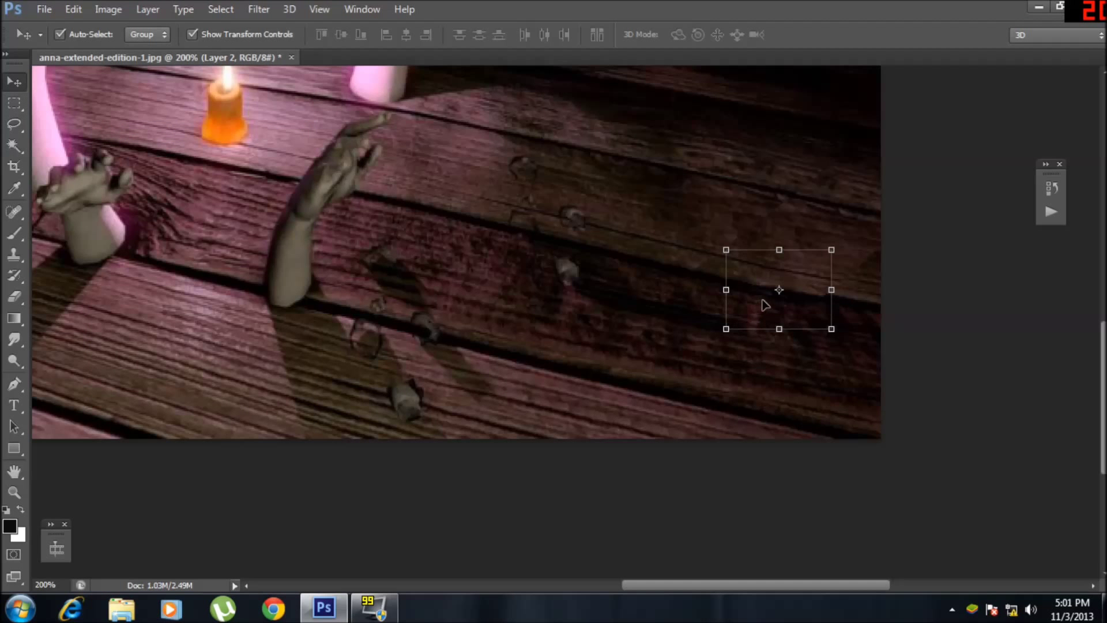
Step: Position and slightly shrink the small patch over the leftover mark, then apply the transformation
drag(765, 305, 782, 304)
drag(839, 331, 838, 327)
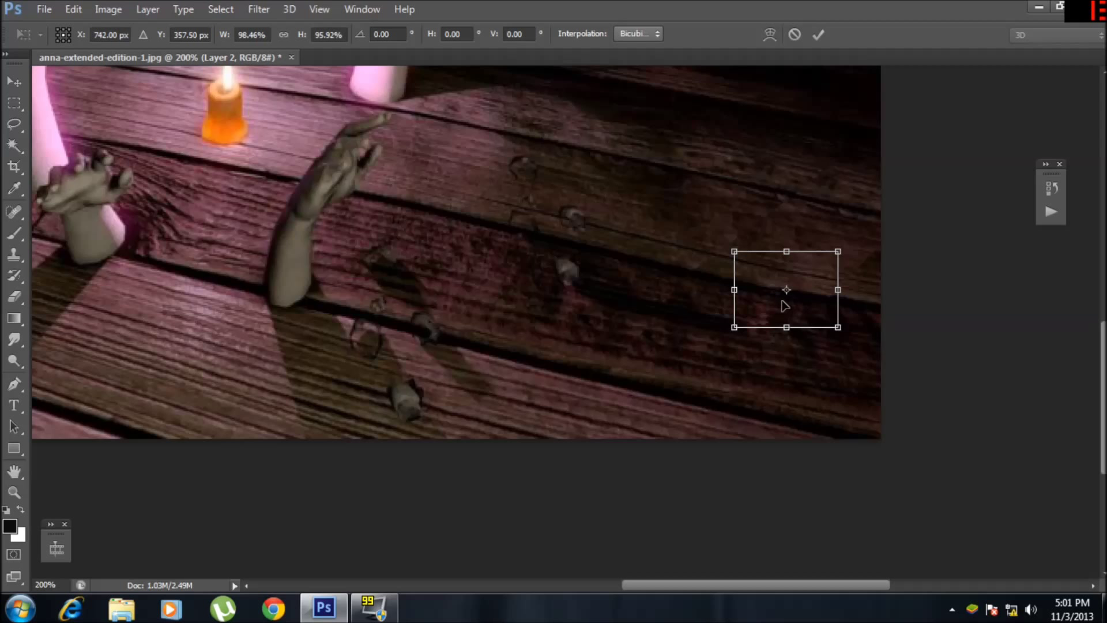
drag(783, 300, 788, 323)
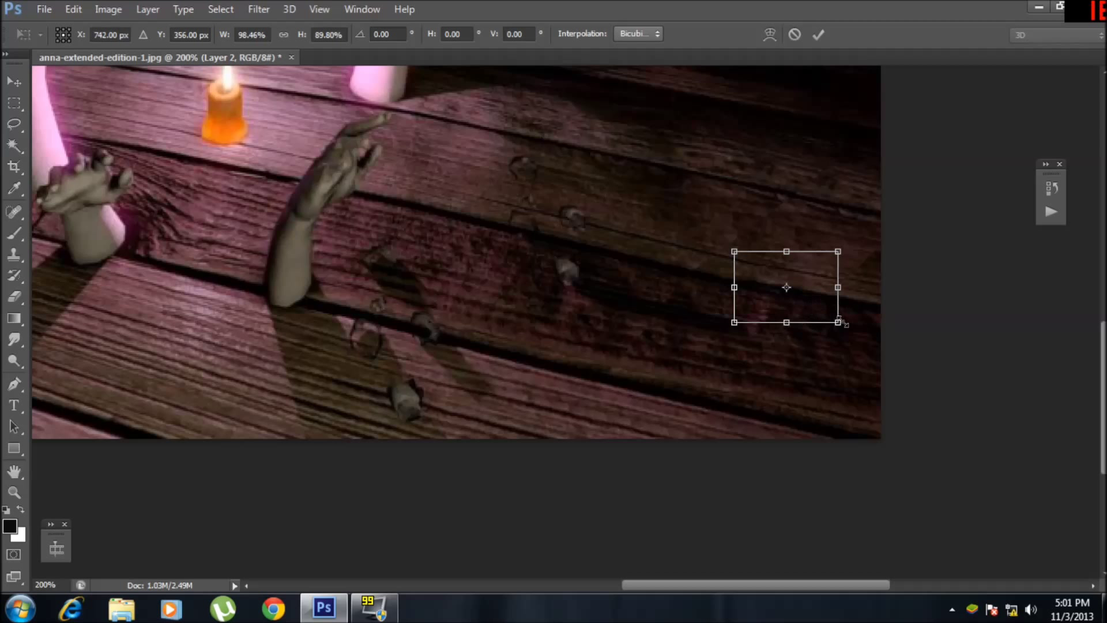
click(14, 81)
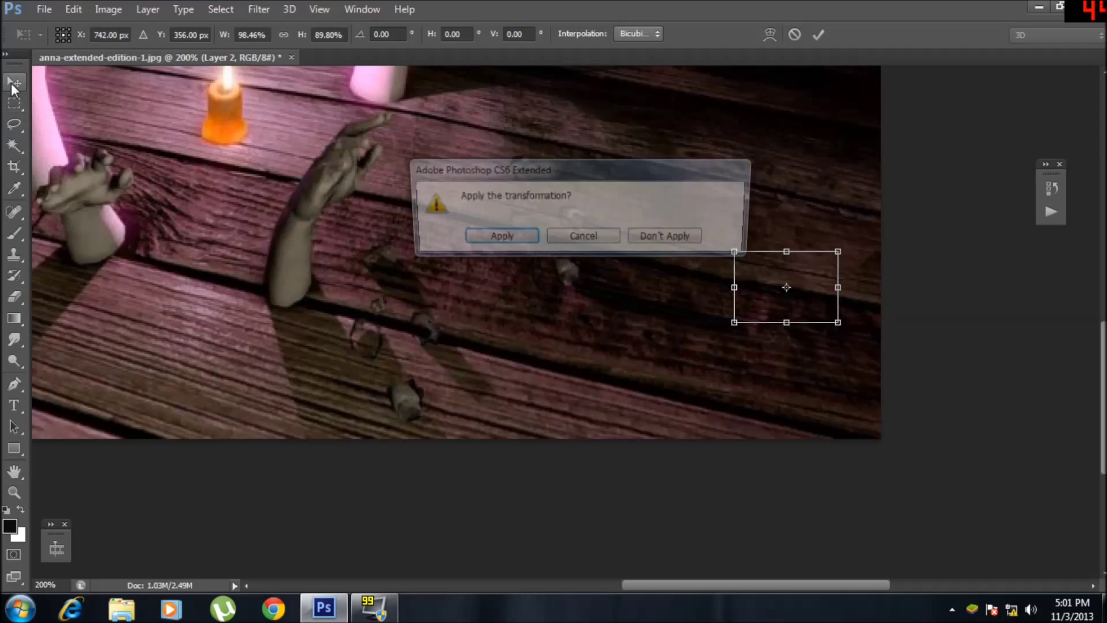
click(497, 237)
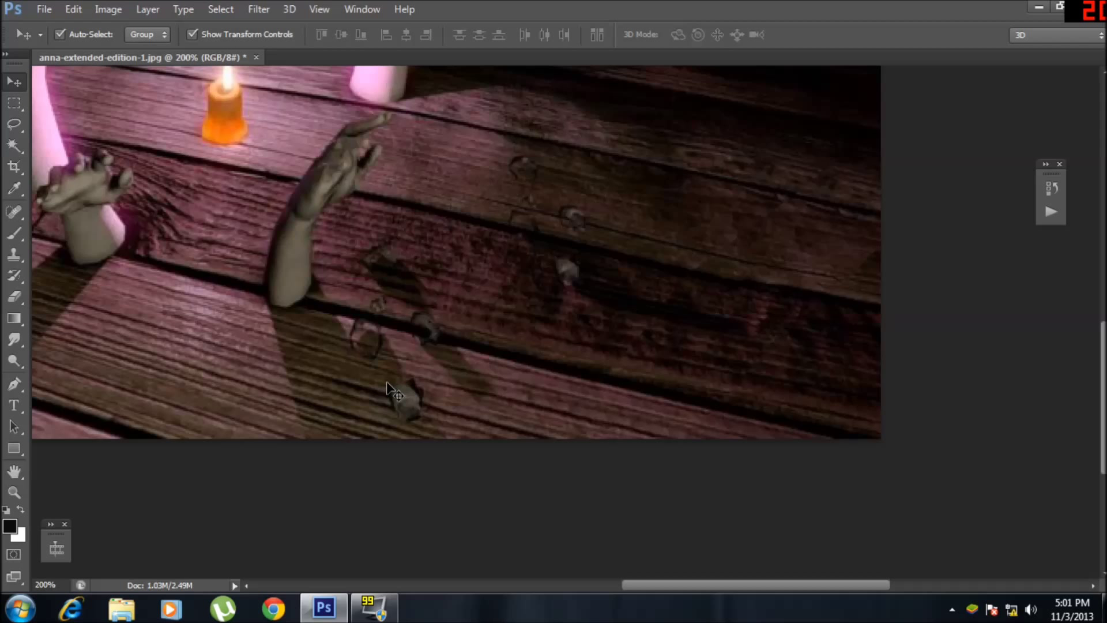
Step: Select Layer 1, pick the Smudge tool and shrink its brush to 9 px
click(693, 368)
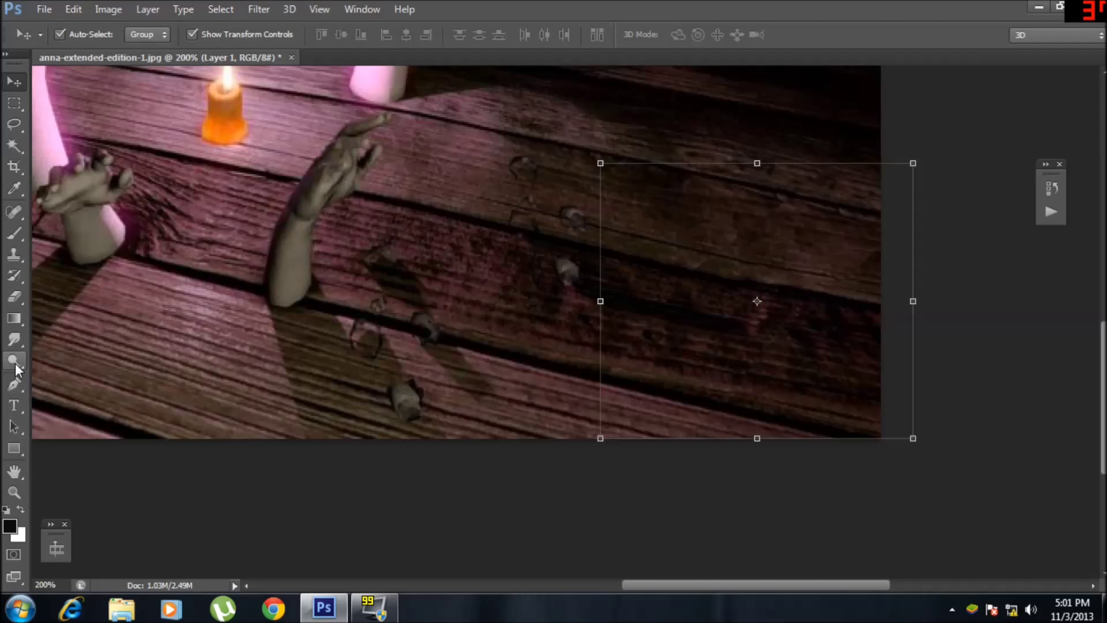
click(15, 340)
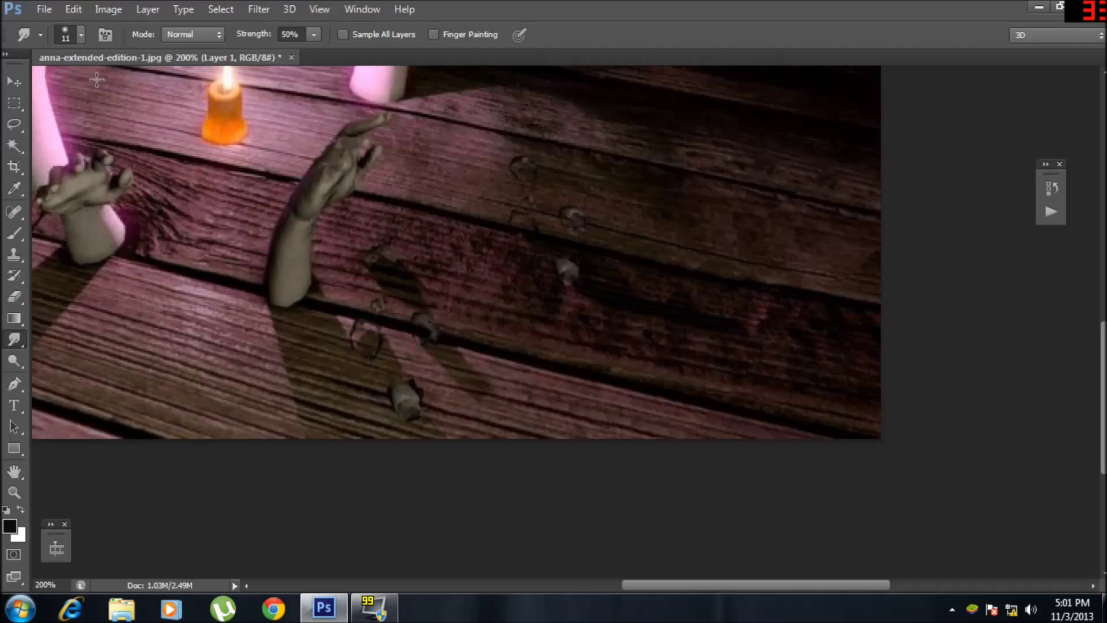
click(81, 37)
drag(29, 90, 29, 88)
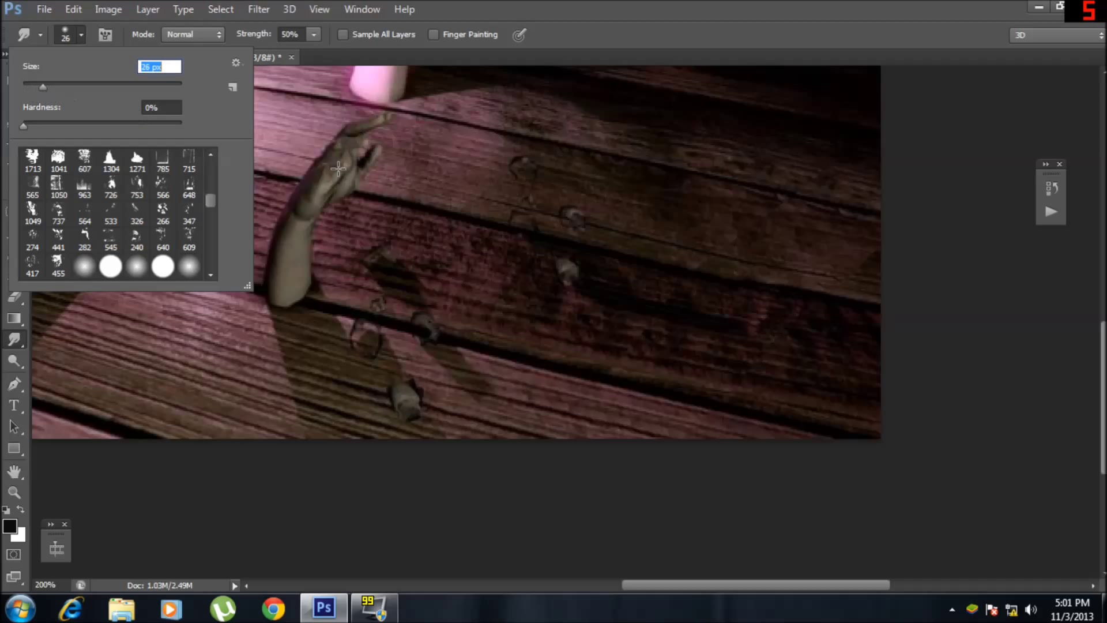
click(667, 309)
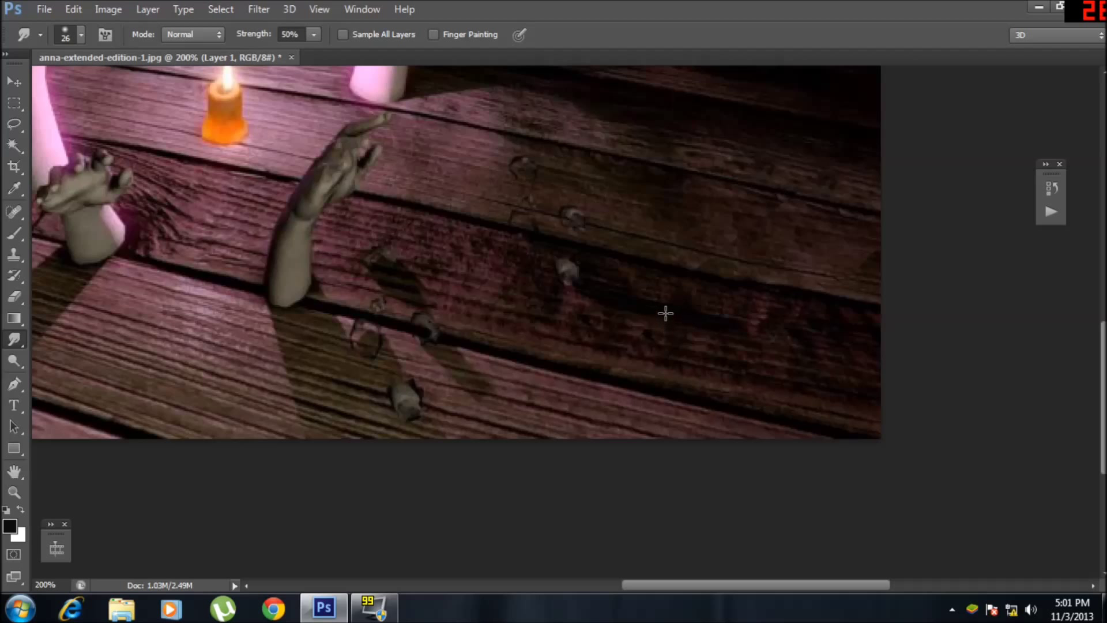
Step: Undo the last change with Edit > Step Backward
click(74, 9)
click(107, 43)
key(F5)
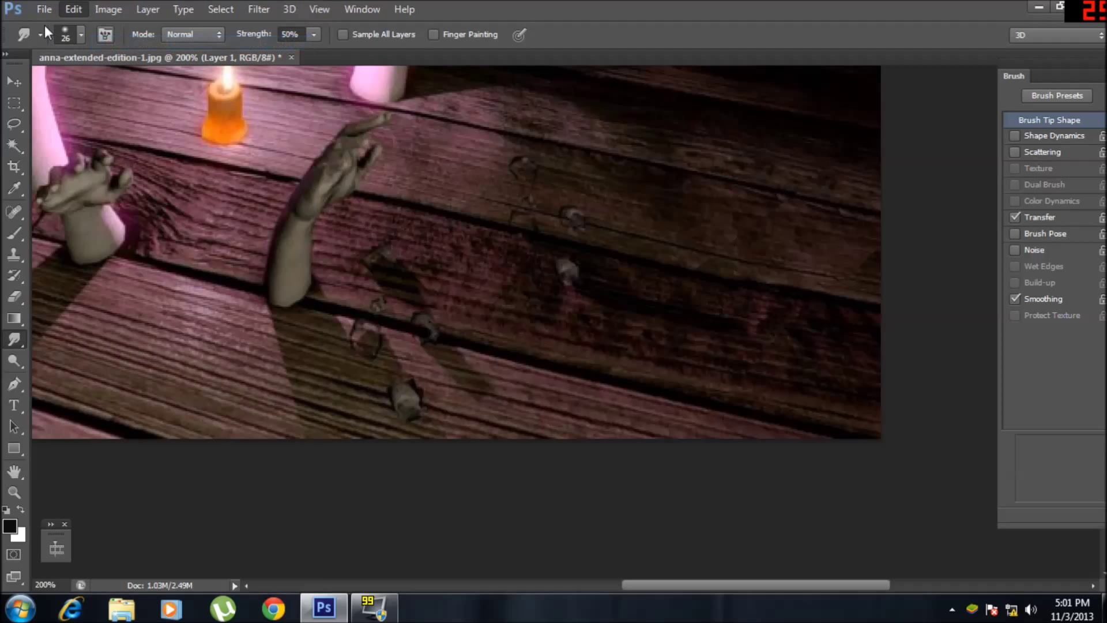
click(44, 9)
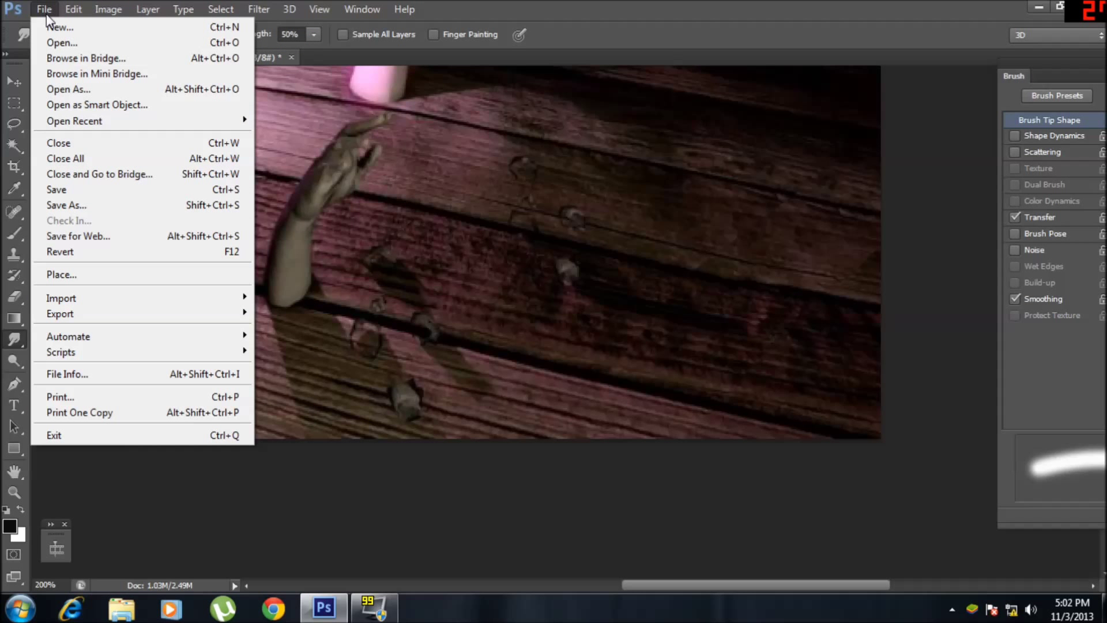
key(Escape)
Step: Set the Smudge brush to 12 px, reselect Layer 1 and return to smudging
click(83, 35)
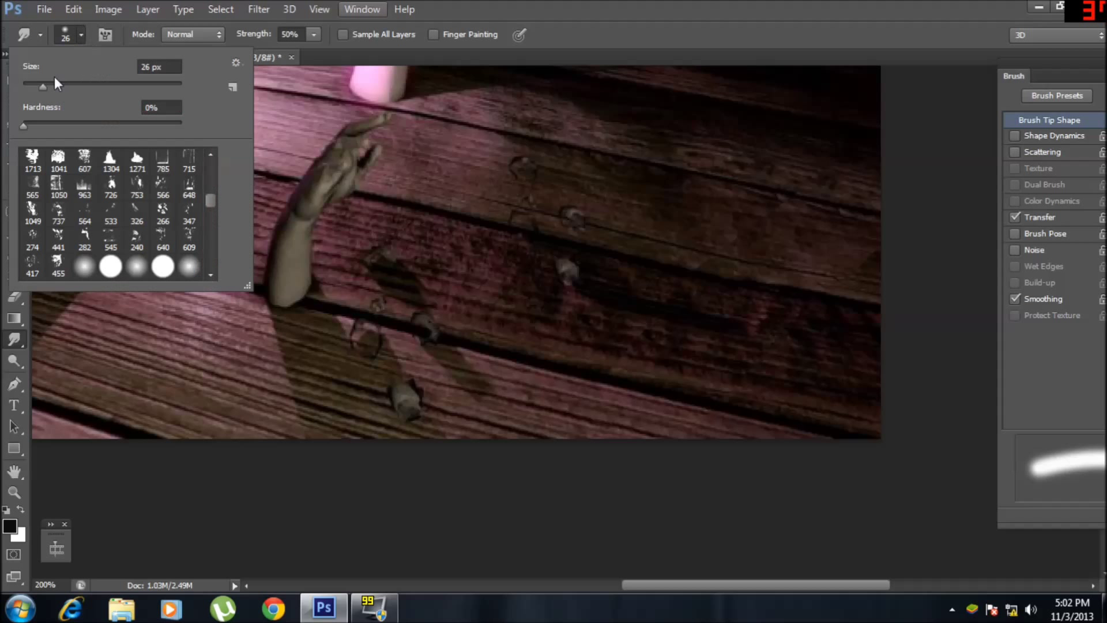
drag(42, 86, 33, 86)
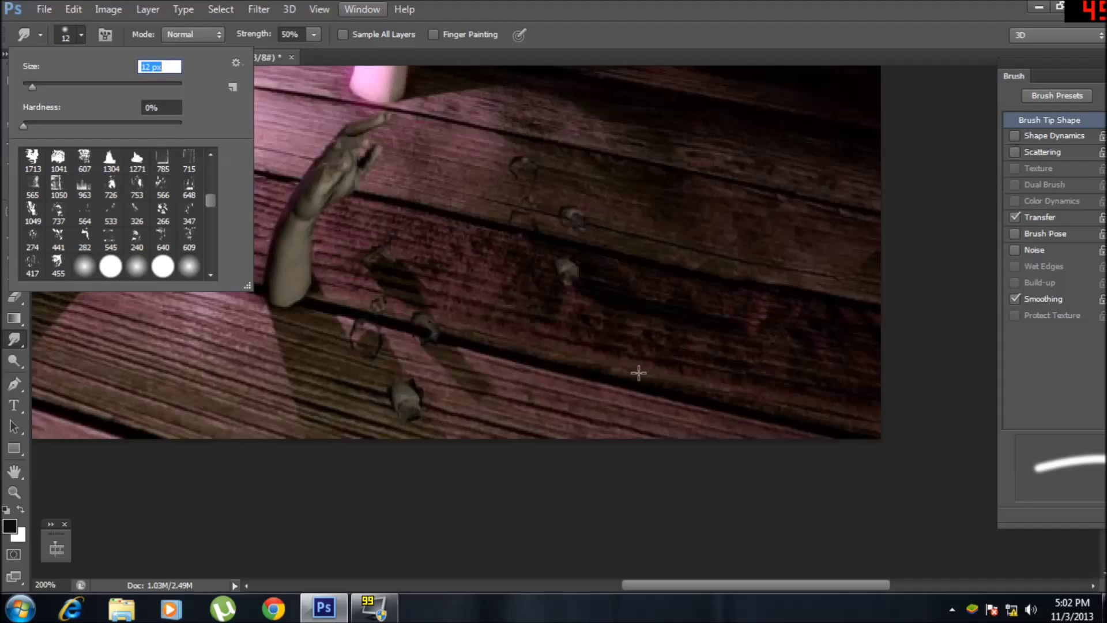
click(643, 331)
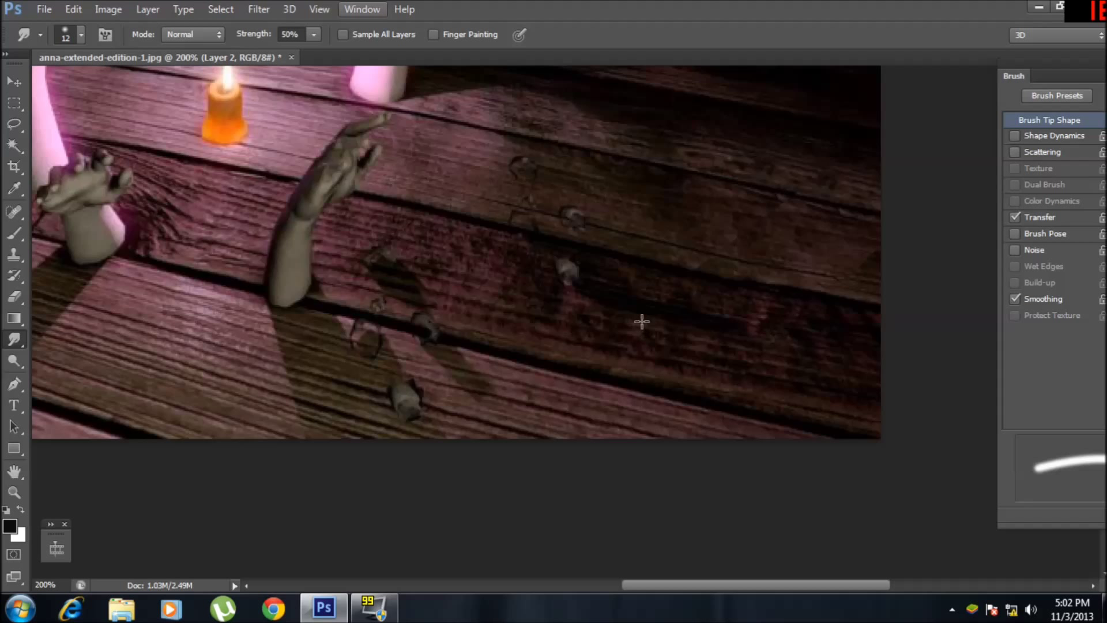
click(20, 83)
click(687, 340)
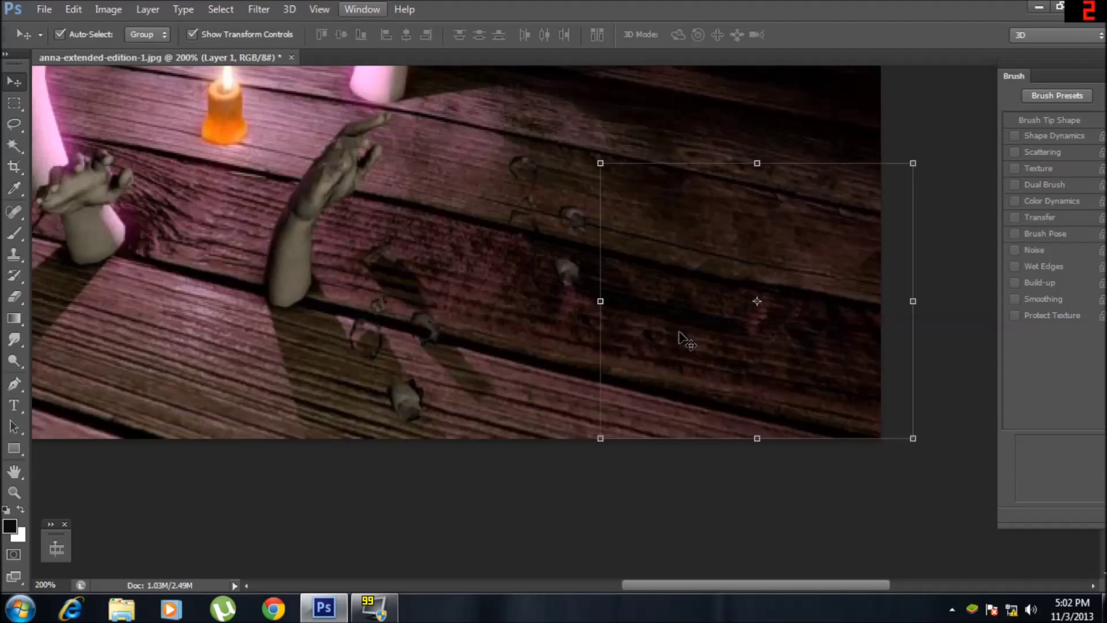
click(15, 341)
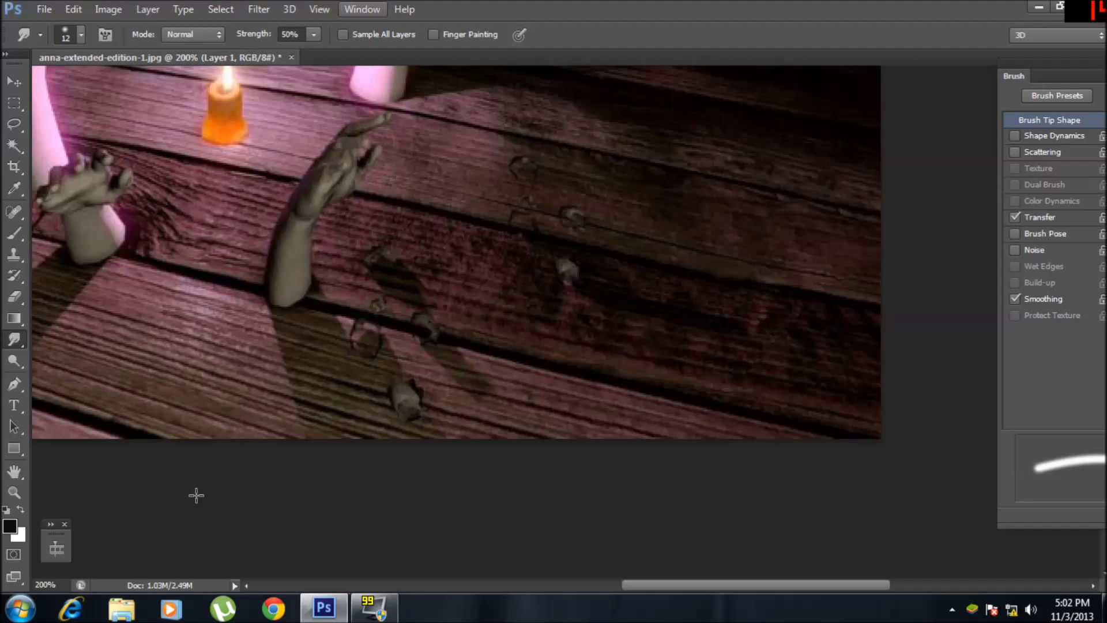
Step: Zoom the view out to 100%
click(15, 491)
right_click(459, 333)
click(545, 421)
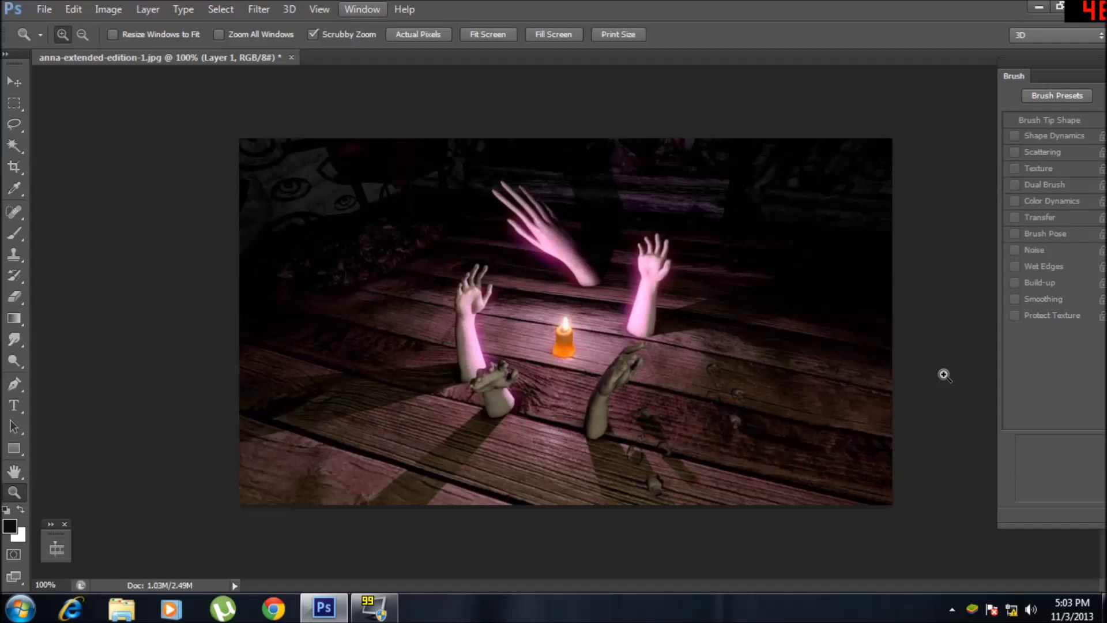
Step: Save the image as anna-extended-edition-A.psd, accepting the Maximize Compatibility prompt
click(45, 10)
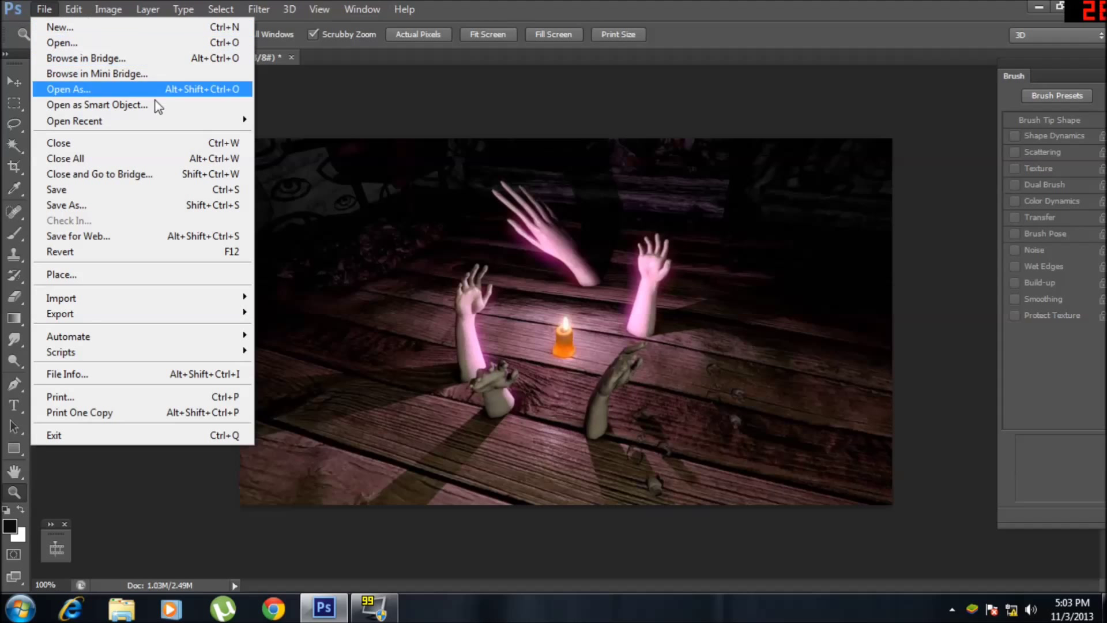
click(75, 188)
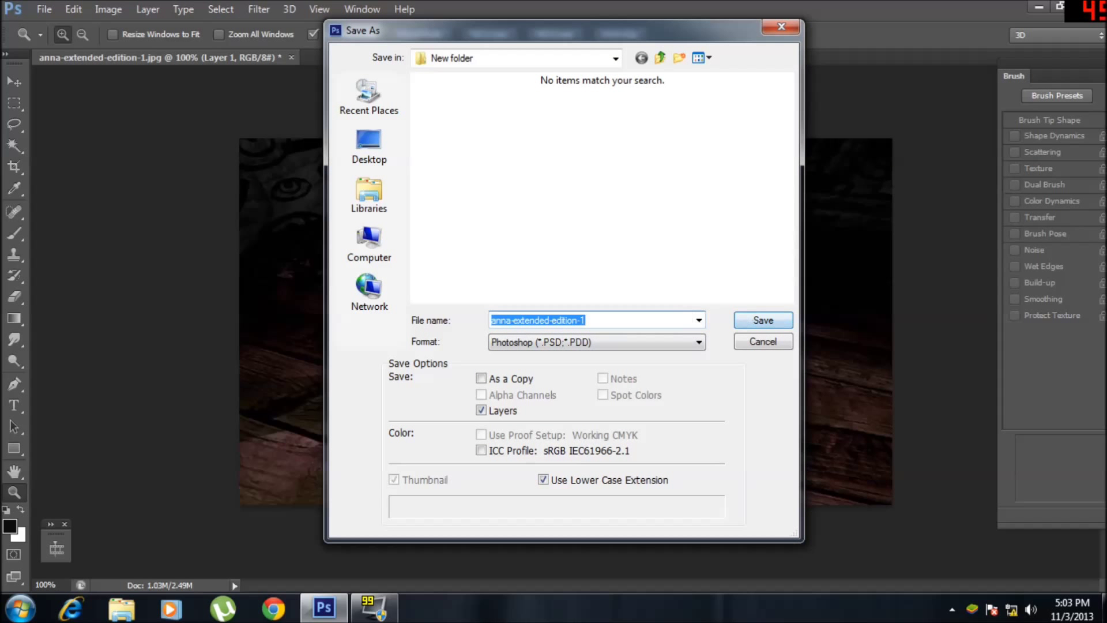
double_click(582, 320)
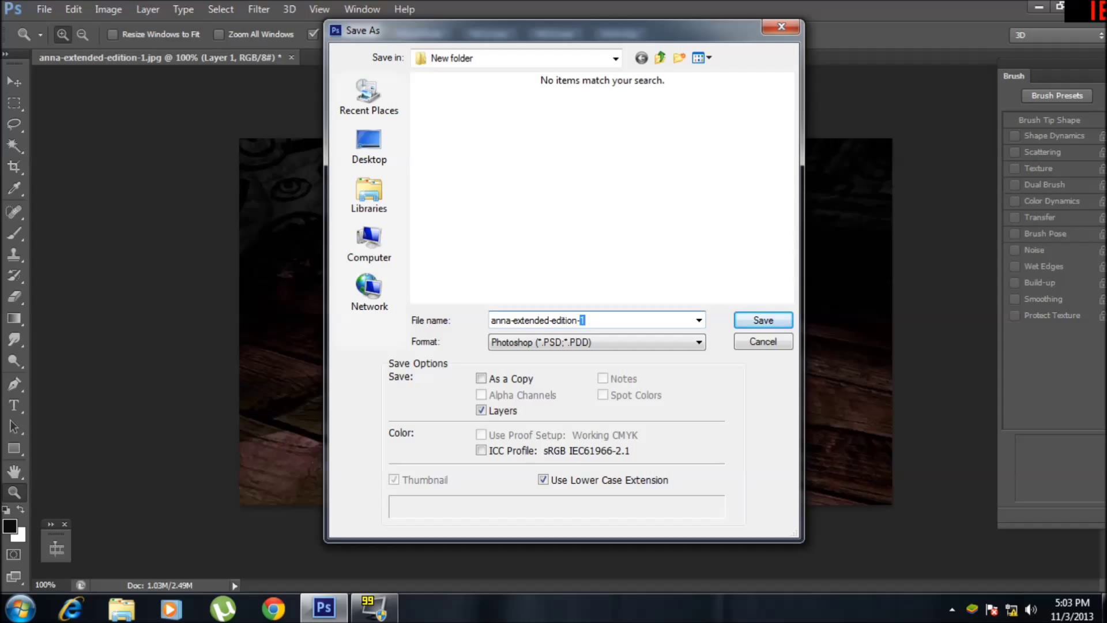
click(756, 319)
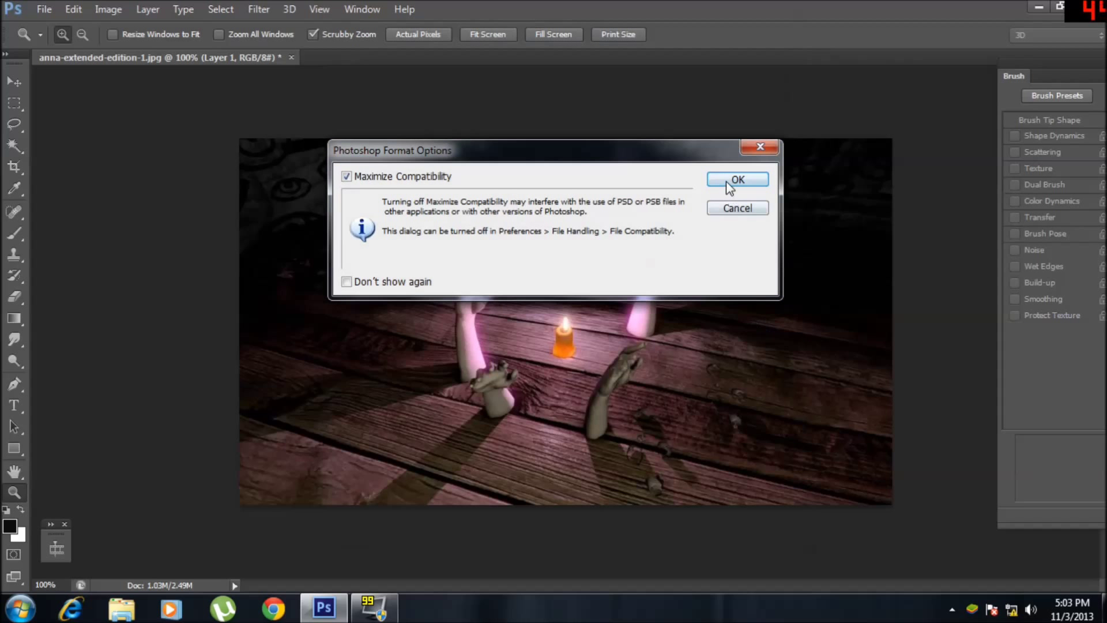
click(732, 179)
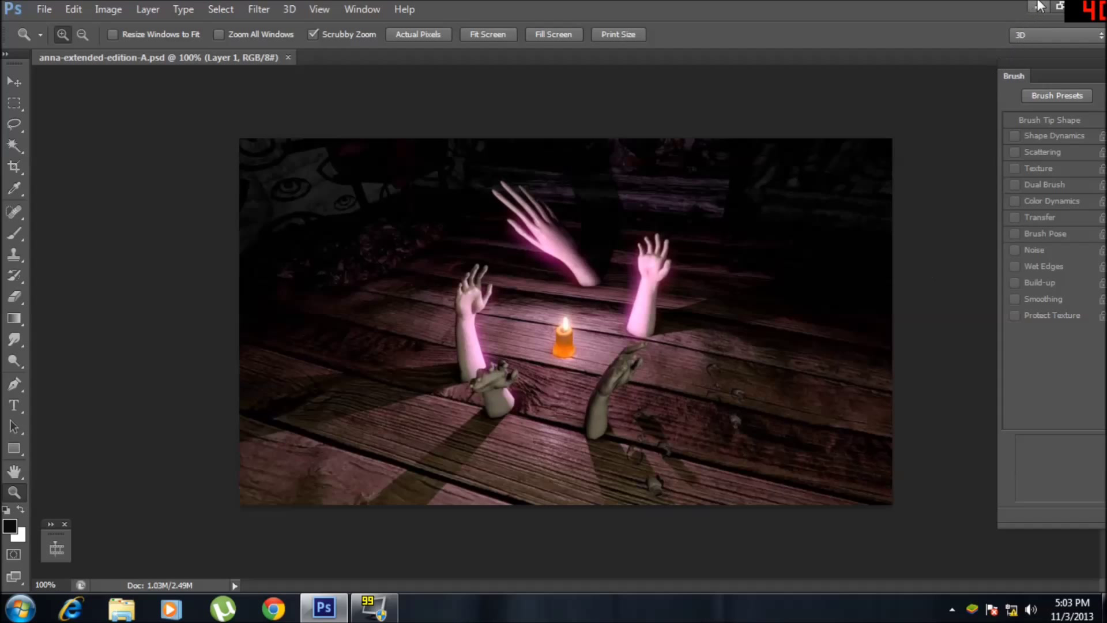
Step: Close the saved document and minimize Photoshop to the desktop
click(288, 57)
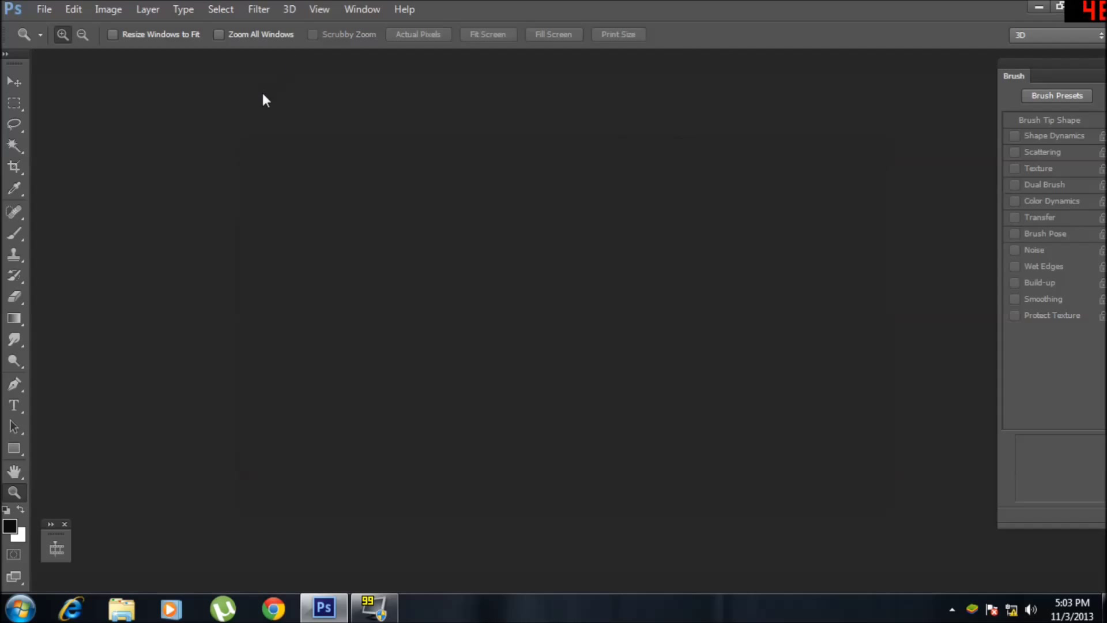
click(1037, 6)
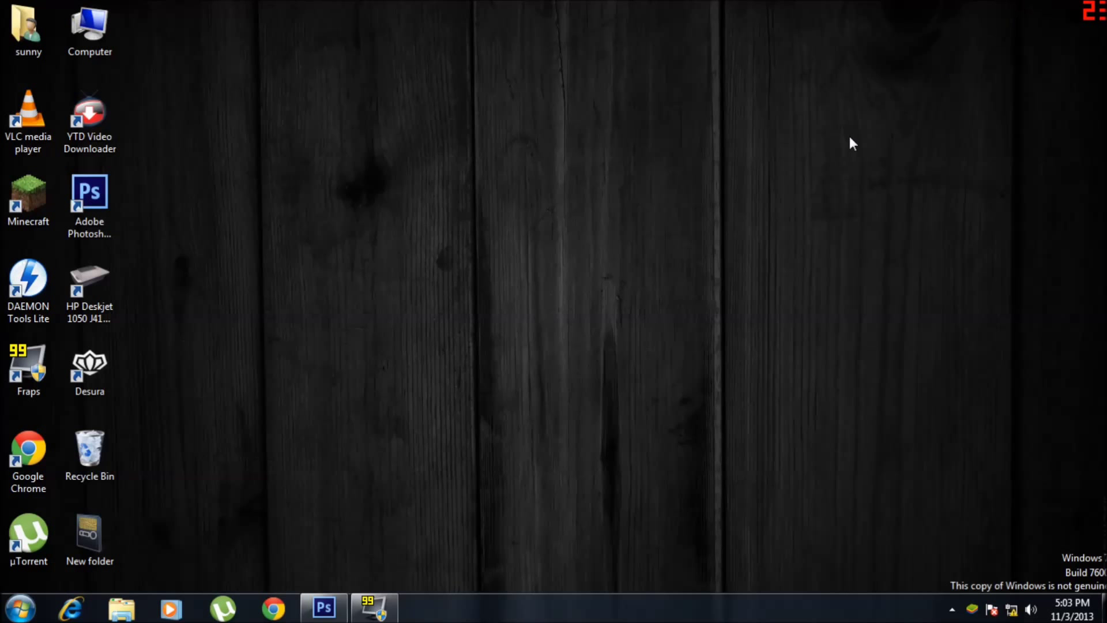